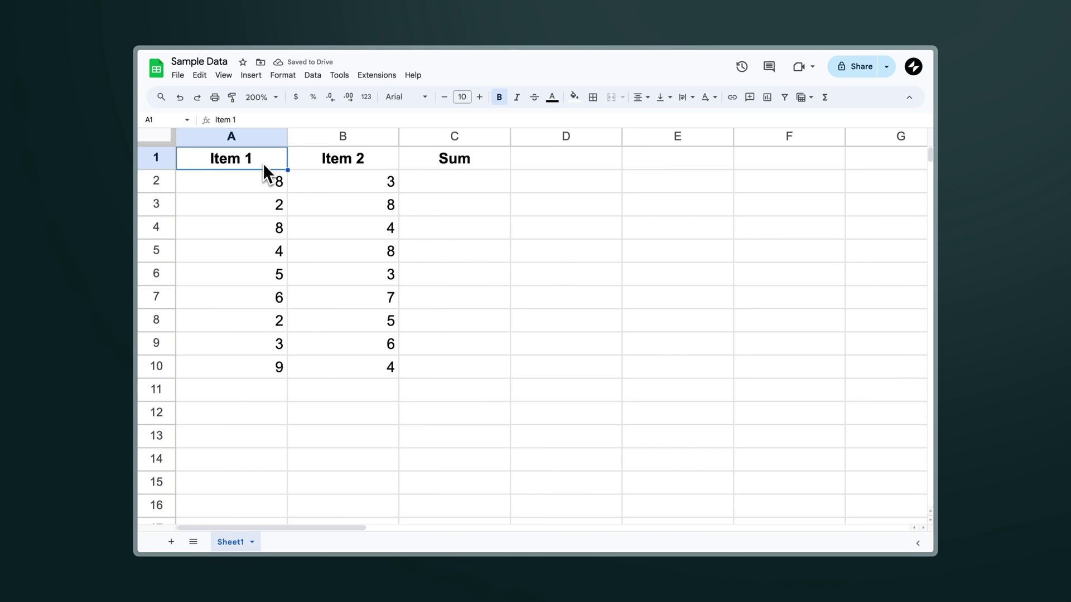
- Enter =A2+B2 in C2 and fill the sum formula down to C10
{"action": "left_click", "coordinate": [250, 137]}
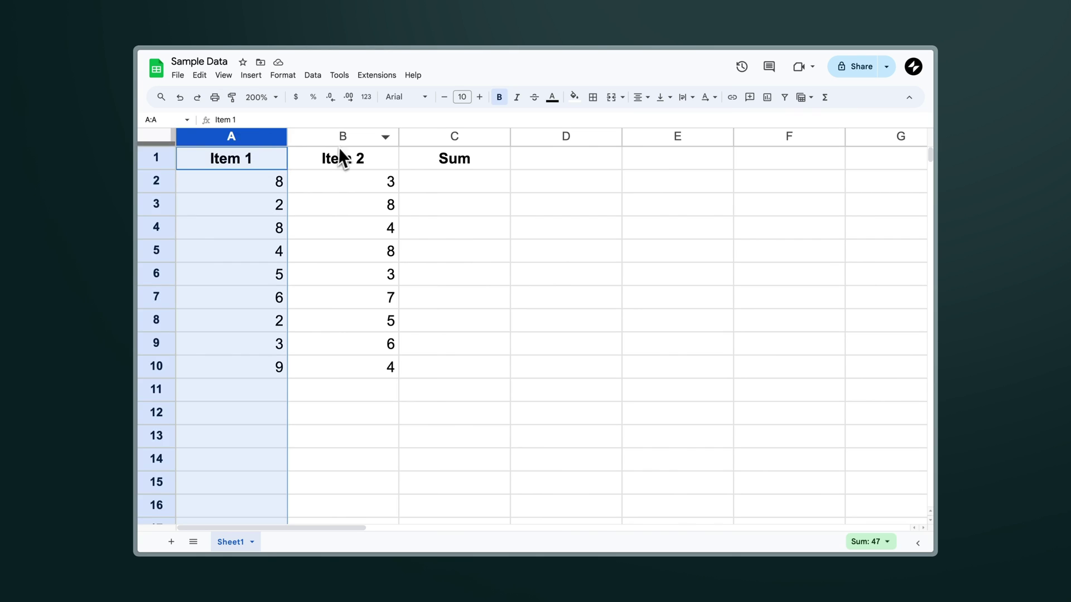
{"action": "left_click", "coordinate": [356, 136]}
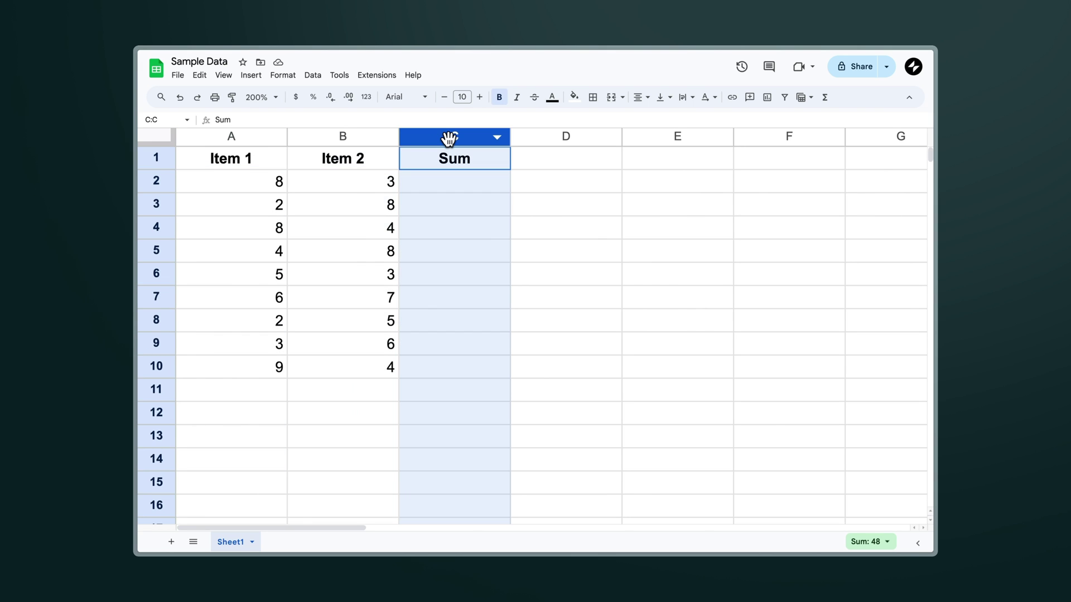
{"action": "left_click", "coordinate": [449, 136]}
{"action": "left_click", "coordinate": [444, 179]}
{"action": "type", "text": "="}
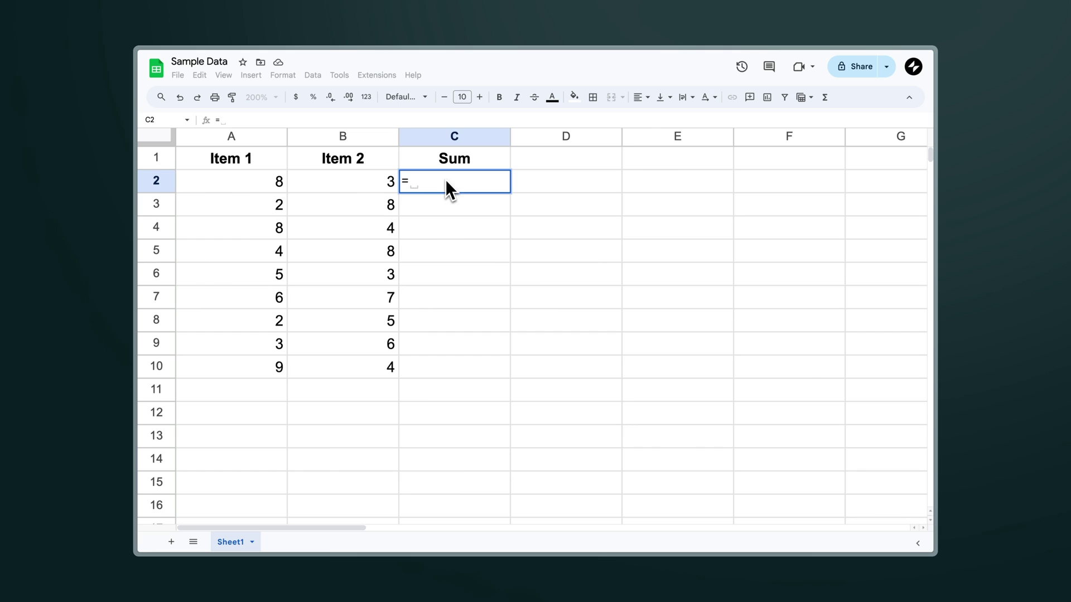
{"action": "left_click", "coordinate": [271, 181]}
{"action": "type", "text": "+"}
{"action": "left_click", "coordinate": [345, 192]}
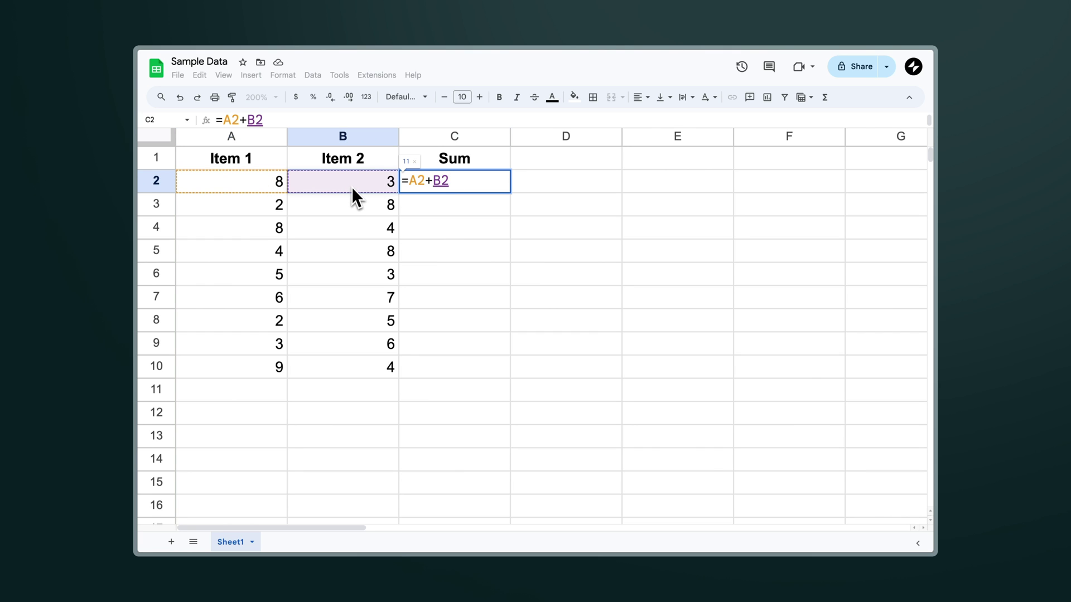
{"action": "key", "text": "Return"}
{"action": "left_click", "coordinate": [464, 189]}
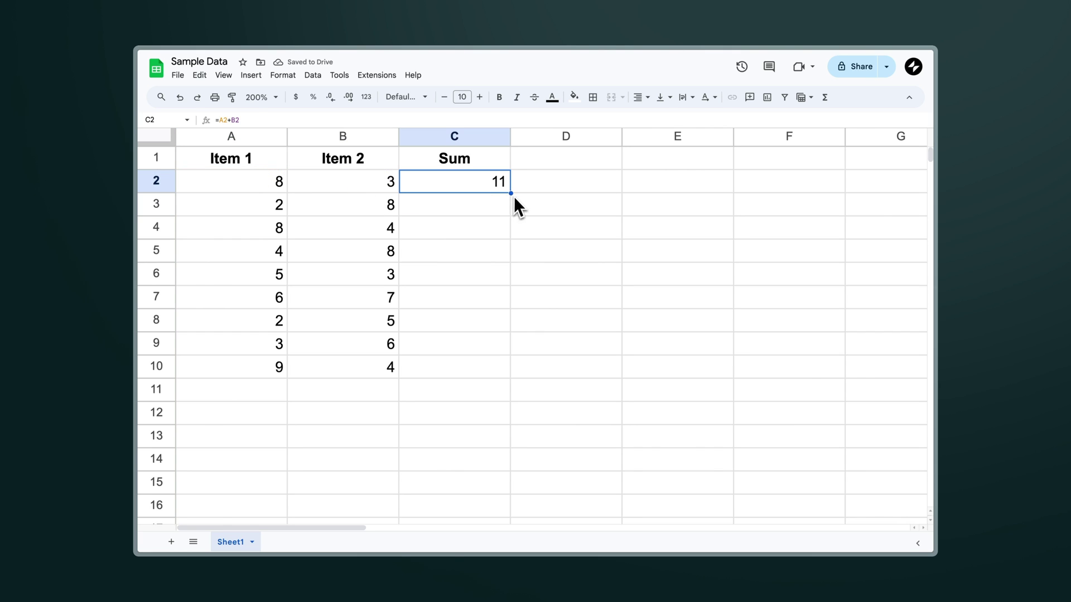
{"action": "left_click_drag", "start_coordinate": [512, 194], "coordinate": [497, 370]}
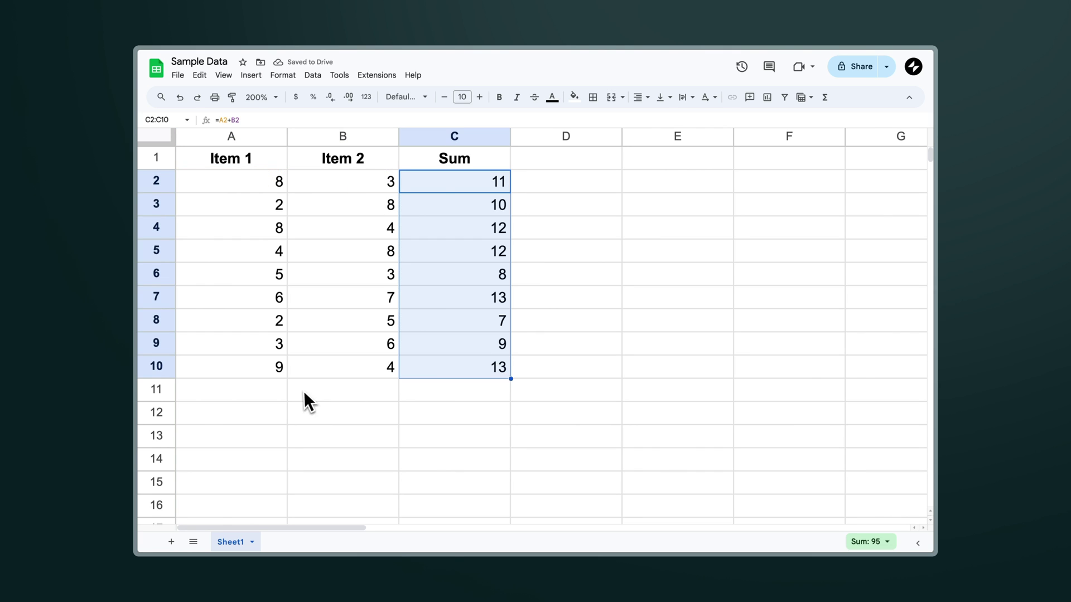
- Add a row 11 with 4 and 7, and extend the sum formula to C11
{"action": "left_click", "coordinate": [283, 391]}
{"action": "type", "text": "4"}
{"action": "left_click", "coordinate": [343, 390]}
{"action": "type", "text": "7"}
{"action": "left_click", "coordinate": [426, 390]}
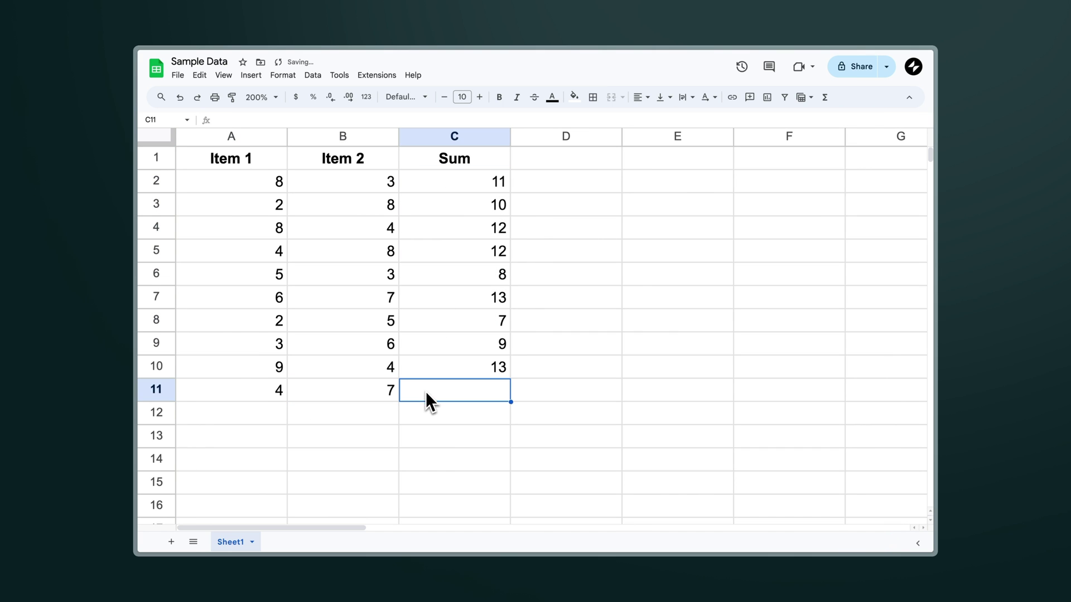
{"action": "left_click", "coordinate": [505, 376]}
{"action": "left_click_drag", "start_coordinate": [510, 379], "coordinate": [510, 393]}
{"action": "left_click", "coordinate": [508, 393]}
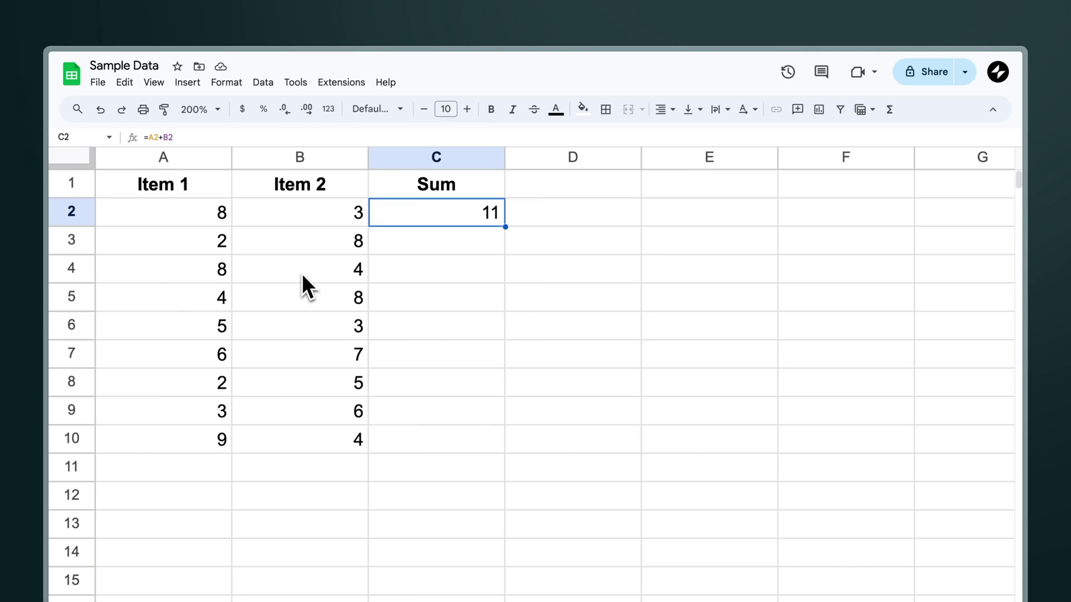
- Select the Item 1 and Item 2 data range A2:B10
{"action": "left_click", "coordinate": [210, 219]}
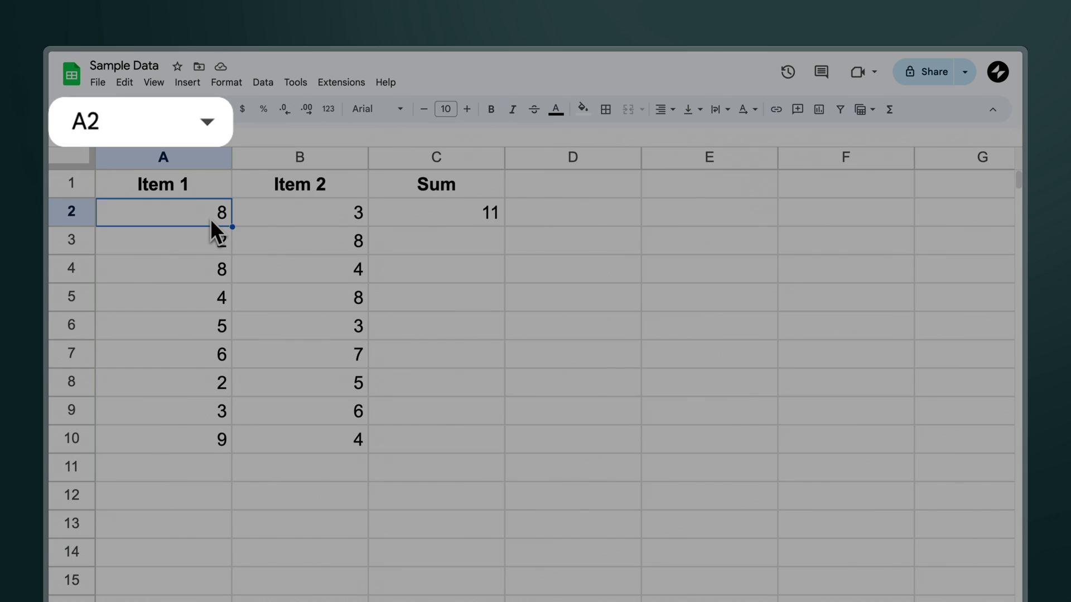
{"action": "left_click_drag", "start_coordinate": [210, 218], "coordinate": [328, 440]}
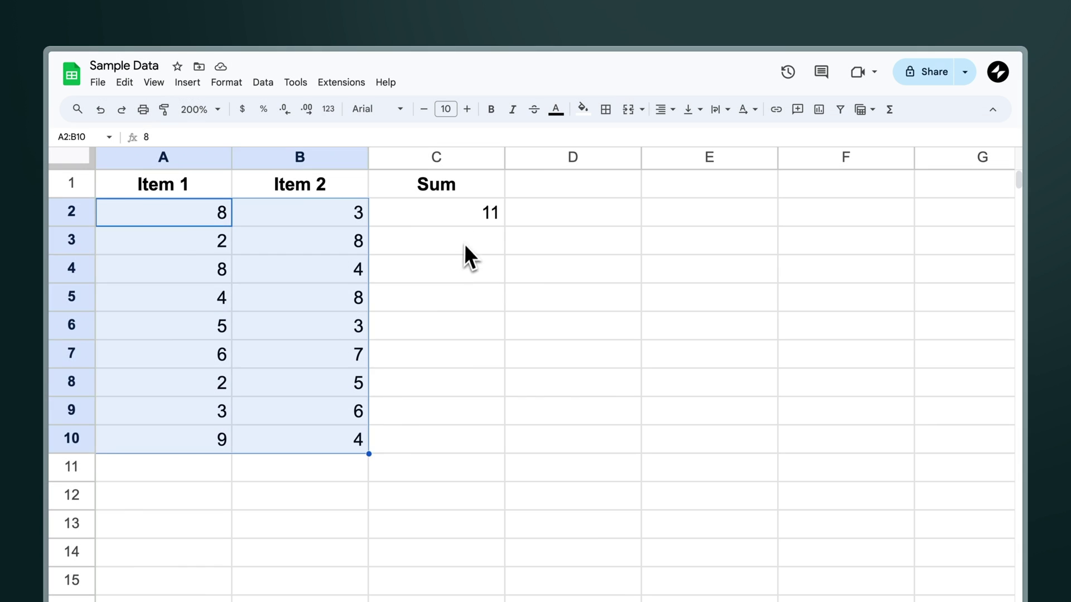
- Change C2's formula to =ArrayFormula(A2+B2)
{"action": "double_click", "coordinate": [469, 220]}
{"action": "type", "text": "ArrayFormul"}
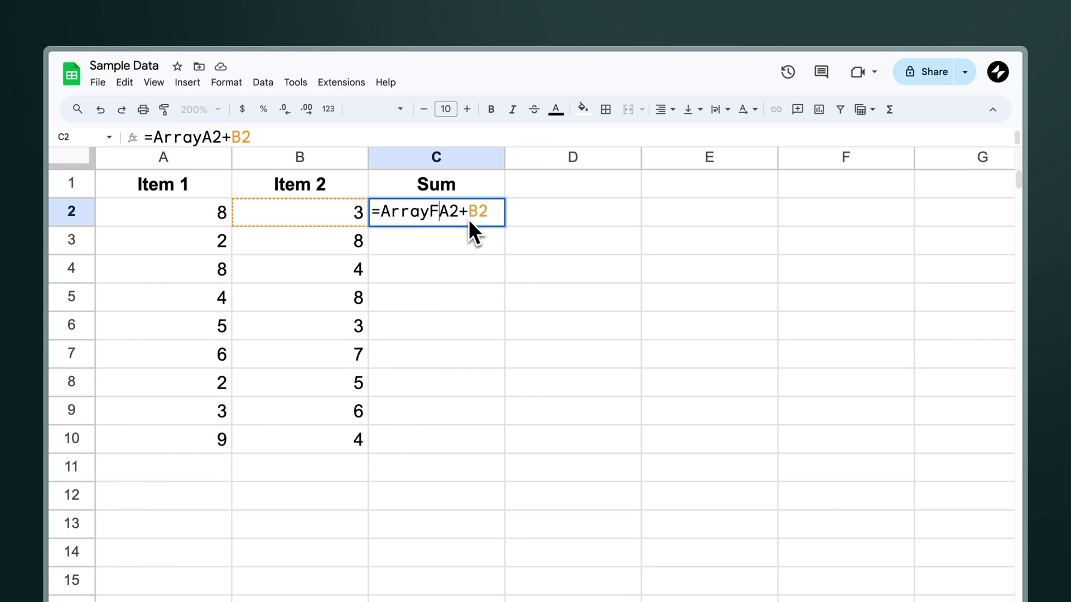
{"action": "type", "text": "a("}
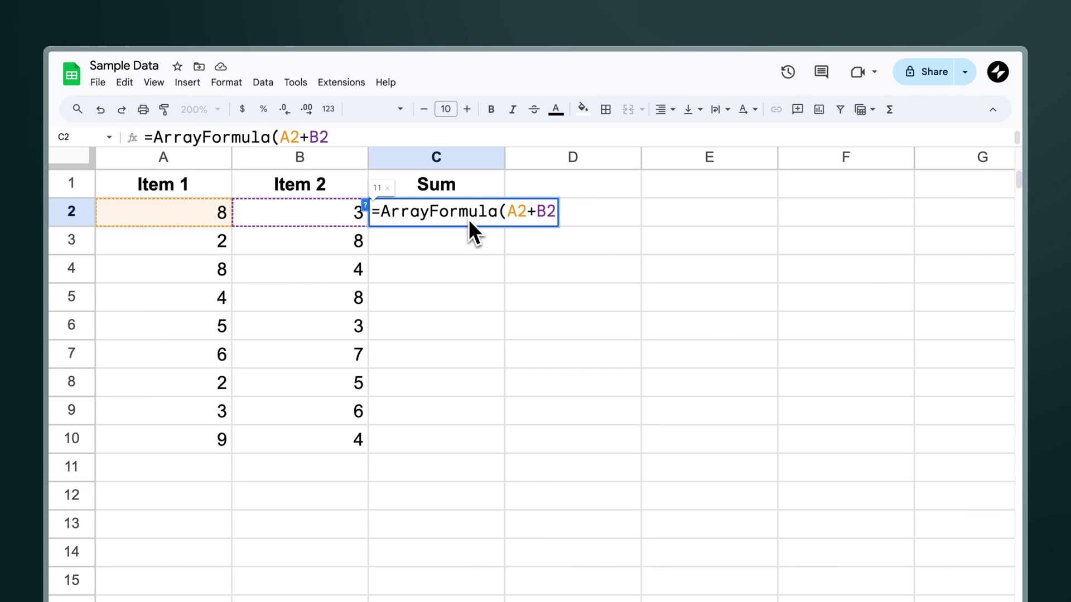
{"action": "key", "text": "Right"}
{"action": "key", "text": "Right"}
{"action": "key", "text": "Right"}
{"action": "key", "text": "Right"}
{"action": "key", "text": "Right"}
{"action": "type", "text": ")"}
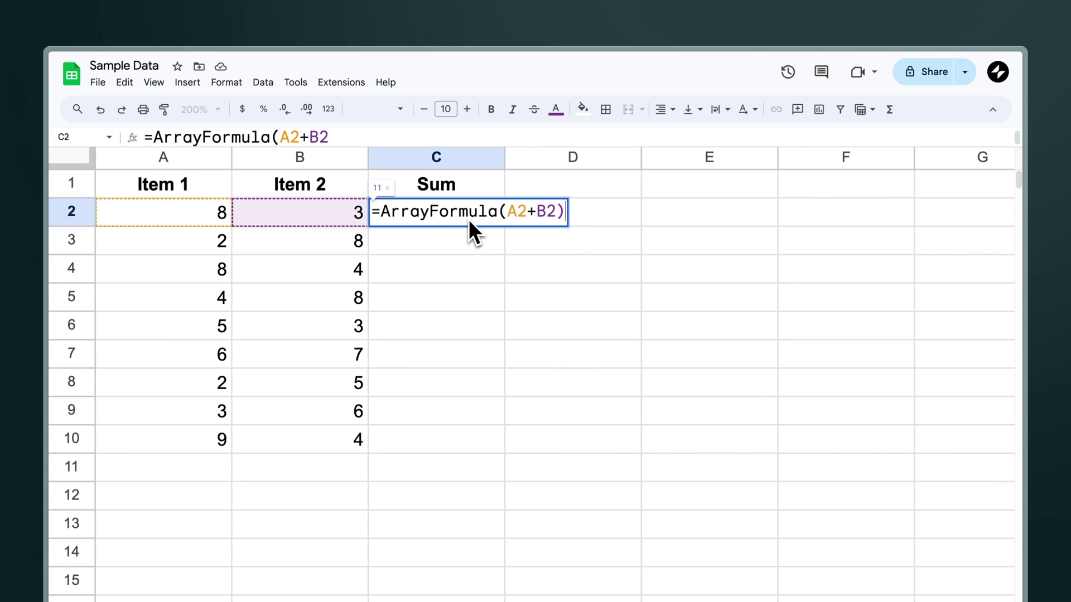
{"action": "key", "text": "Return"}
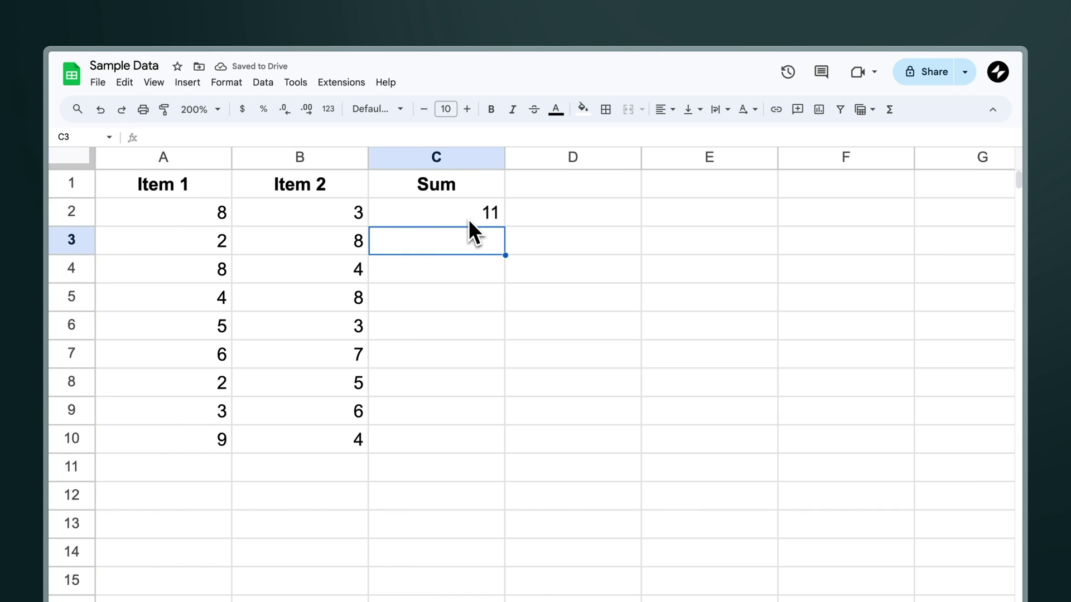
- Replace C2's formula with =ArrayFormula(A2:A10+B2:B10) to total rows 2–10
{"action": "double_click", "coordinate": [483, 216]}
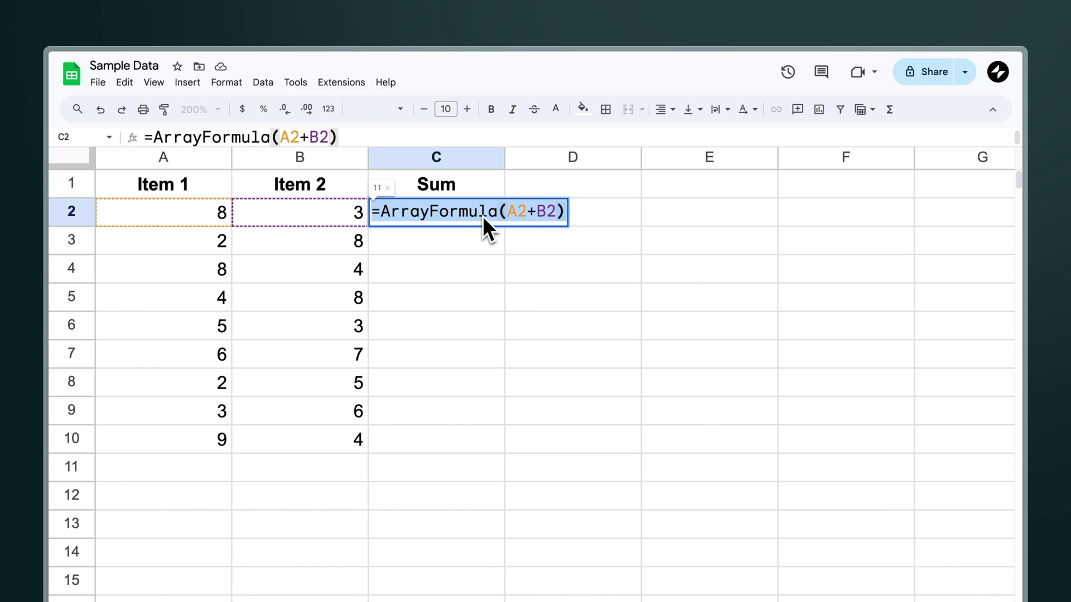
{"action": "type", "text": "=A"}
{"action": "type", "text": "rrayFormula(A"}
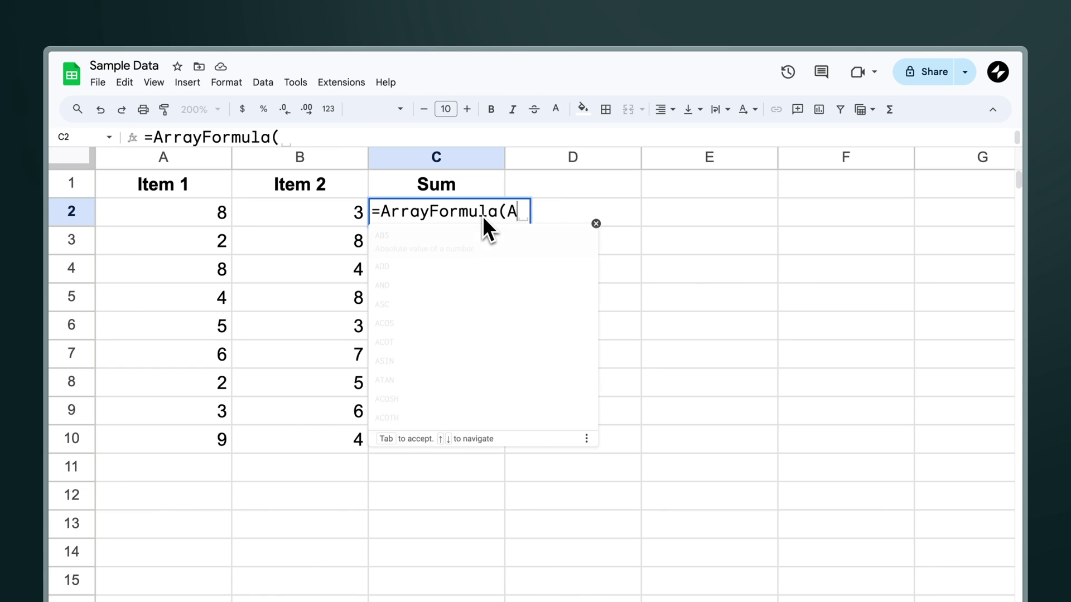
{"action": "type", "text": "2:A10+B2:B1"}
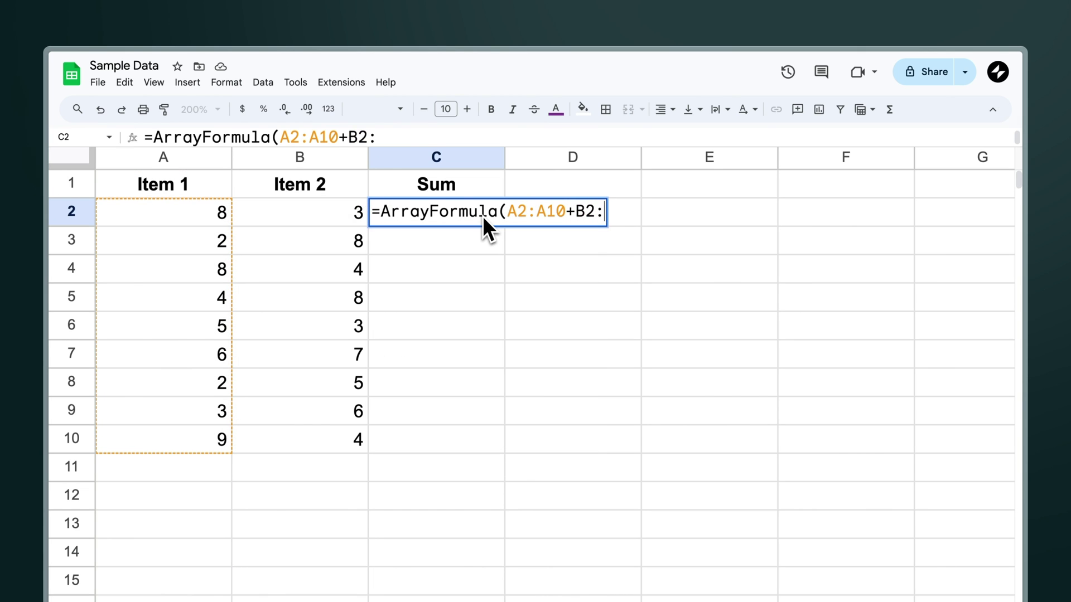
{"action": "type", "text": "0)"}
{"action": "key", "text": "Return"}
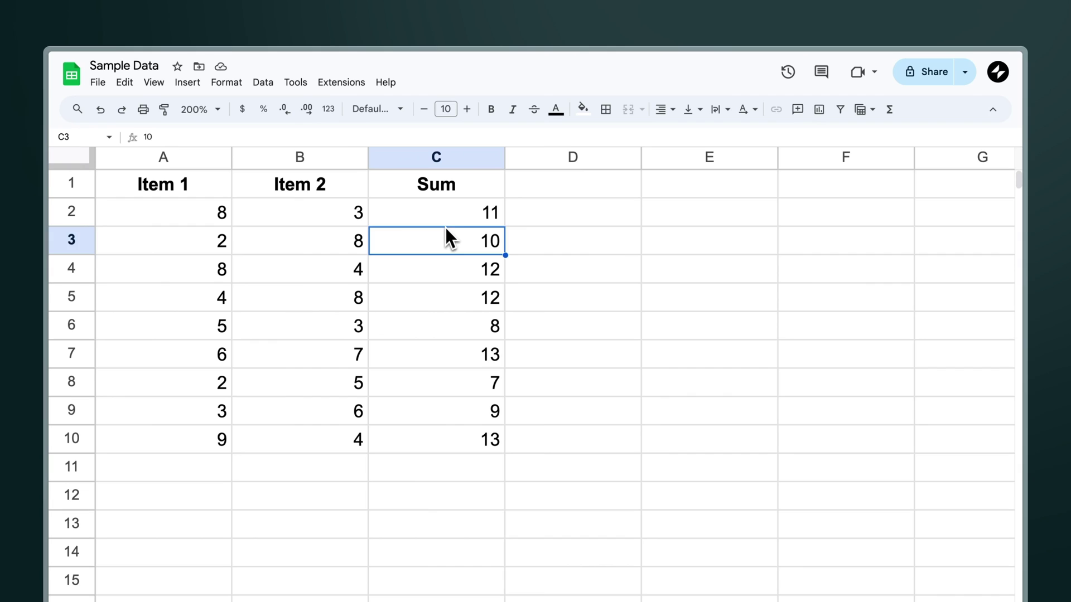
- Replace C2's formula with the whole-column =ArrayFormula(A2:A+B2:B)
{"action": "double_click", "coordinate": [441, 217]}
{"action": "key", "text": "ctrl+a"}
{"action": "type", "text": "=ArrayFormula(A2:A"}
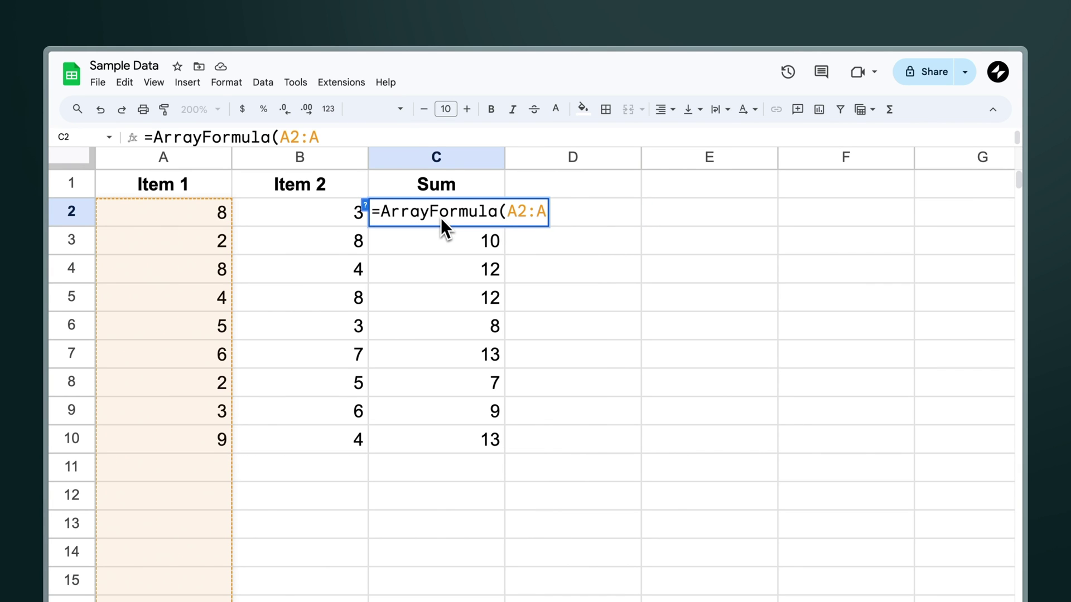
{"action": "type", "text": "+B2:B)"}
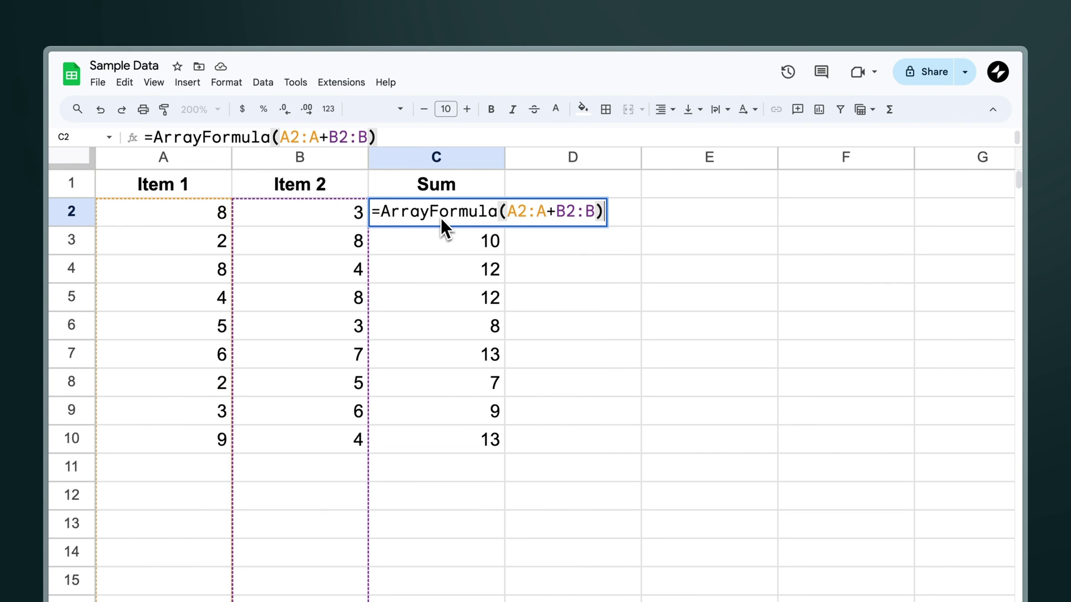
{"action": "key", "text": "Return"}
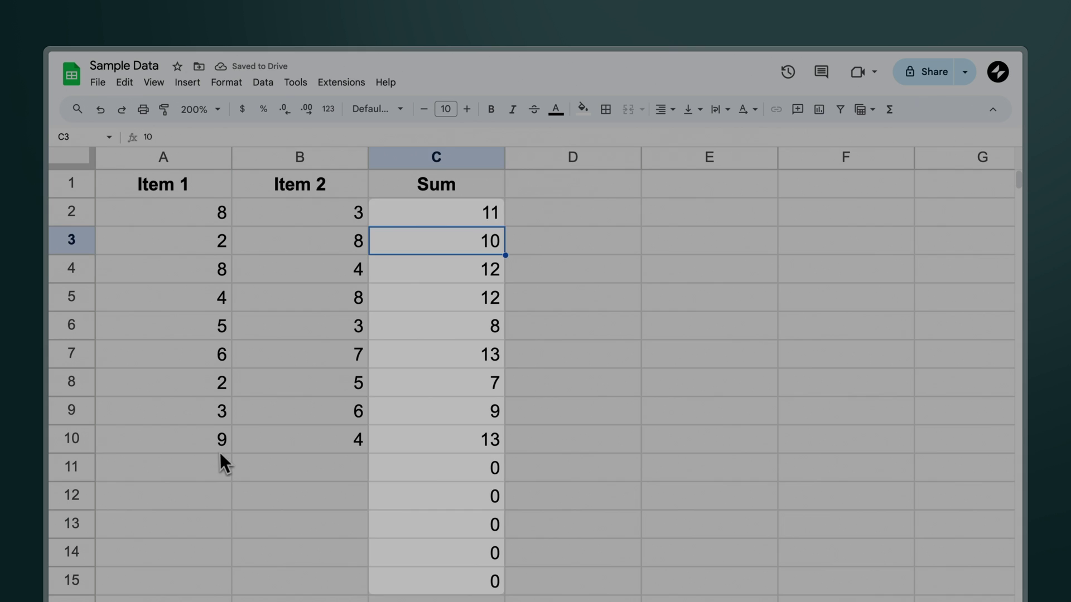
- Enter 5 in A11 and 7 in B11, then check C11's automatic total
{"action": "left_click", "coordinate": [202, 467]}
{"action": "type", "text": "5"}
{"action": "left_click", "coordinate": [252, 469]}
{"action": "type", "text": "7"}
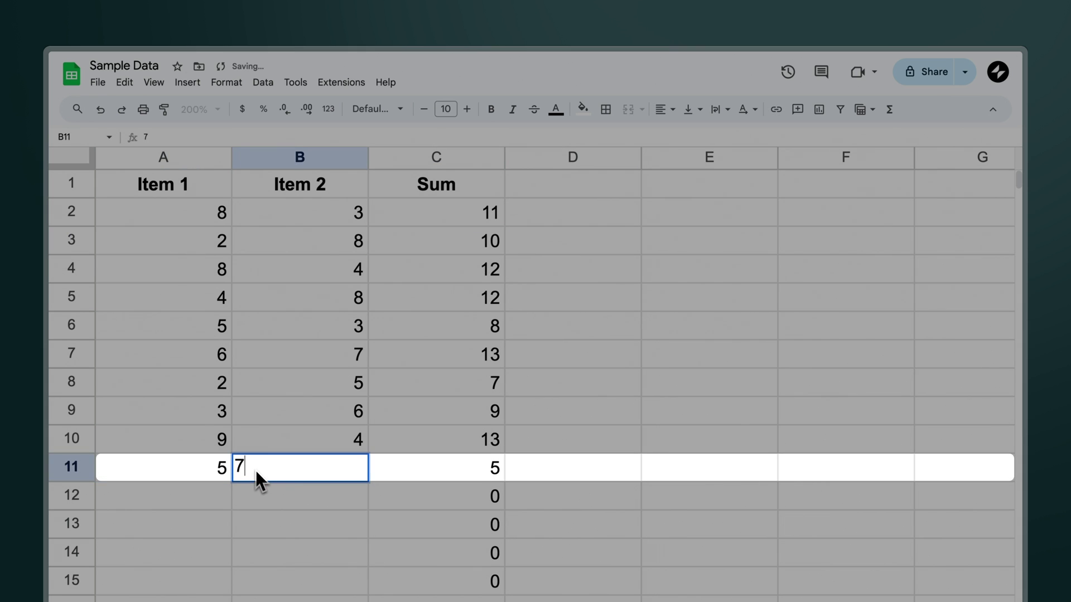
{"action": "left_click", "coordinate": [380, 470]}
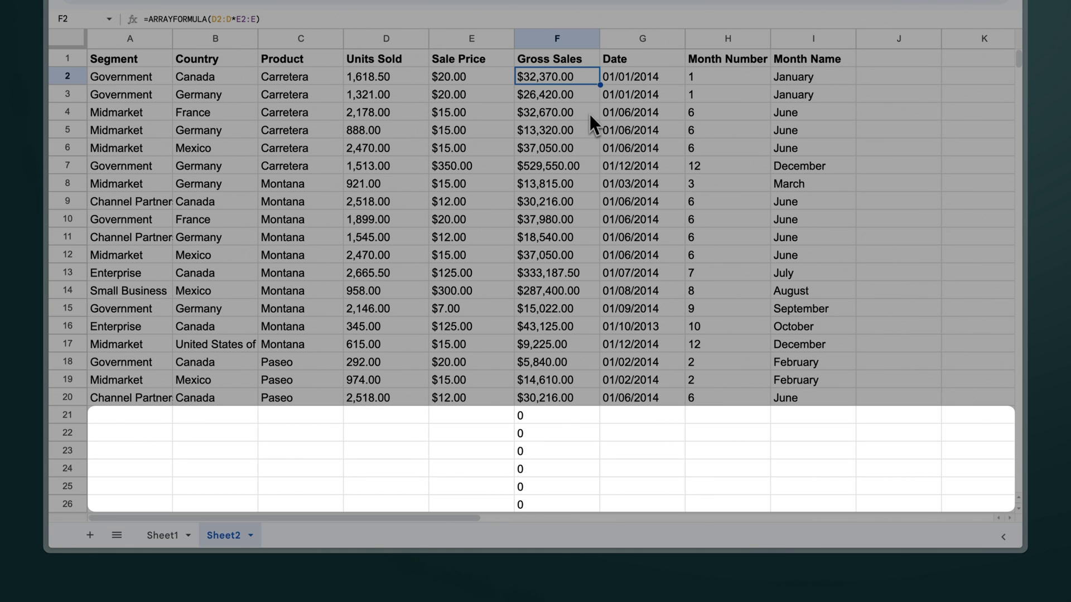
- Change F2 to =ARRAYFORMULA(IF(ISBLANK(D2:D), "", D2:D*E2:E)) so empty rows stay blank
{"action": "key", "text": "Return"}
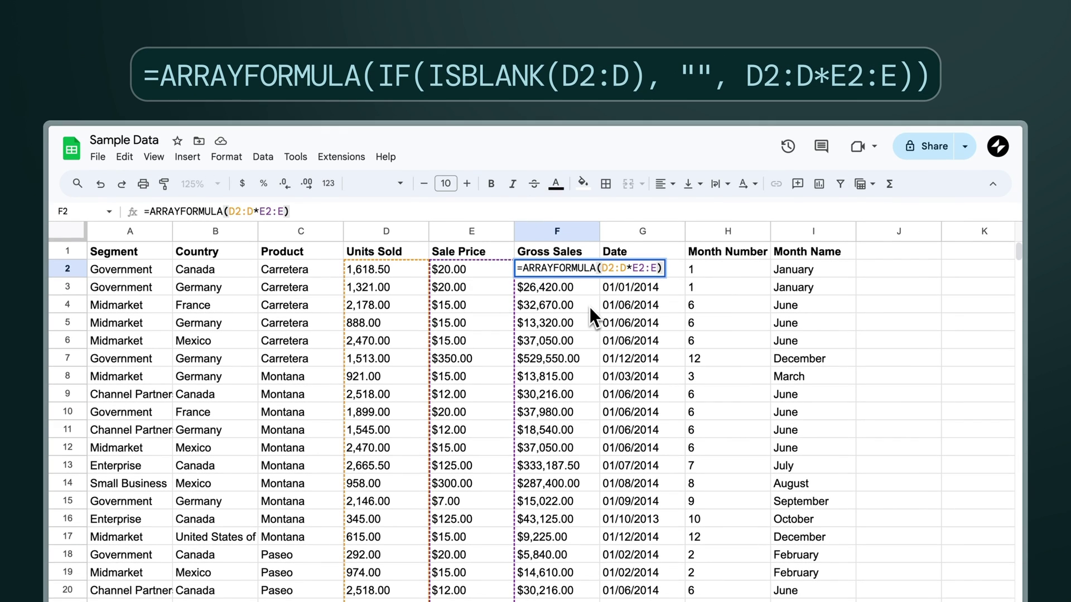
{"action": "type", "text": "(IF(ISBLANK(D2"}
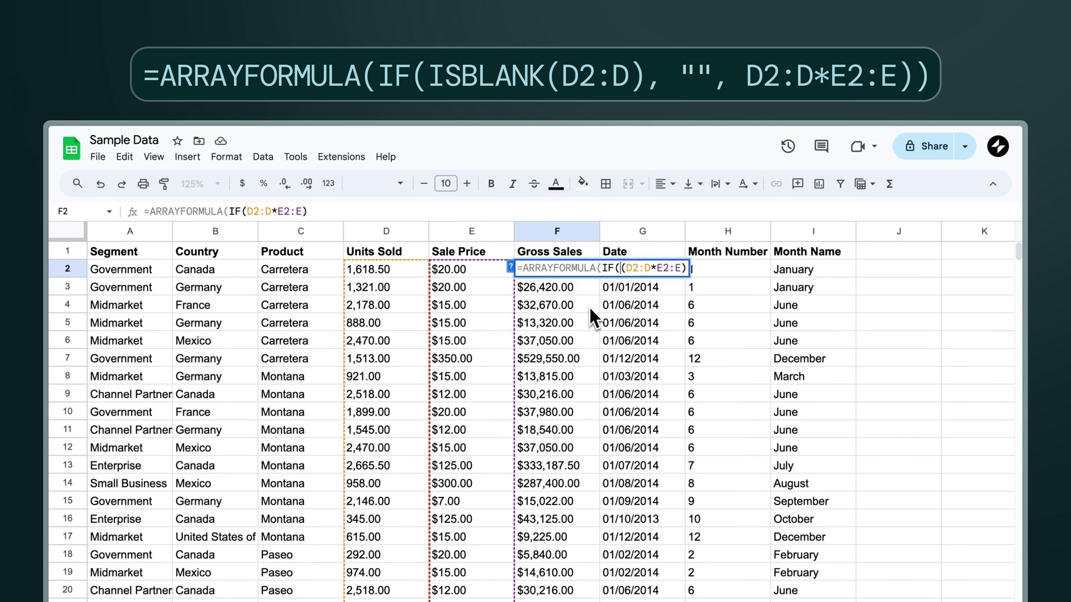
{"action": "type", "text": ":D), \"\", (D2:D*E2:E"}
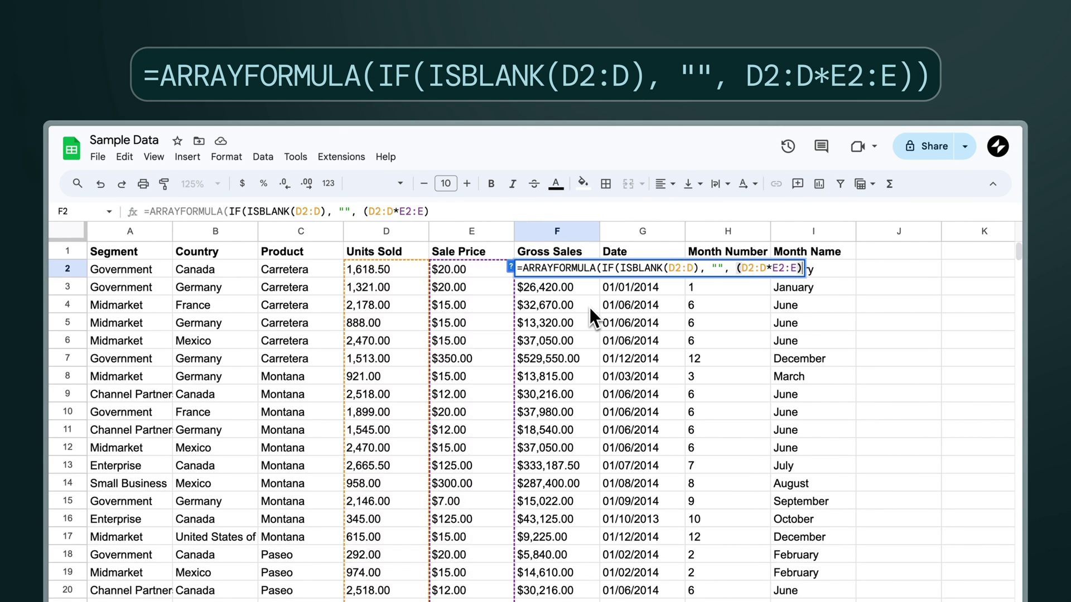
{"action": "type", "text": ")"}
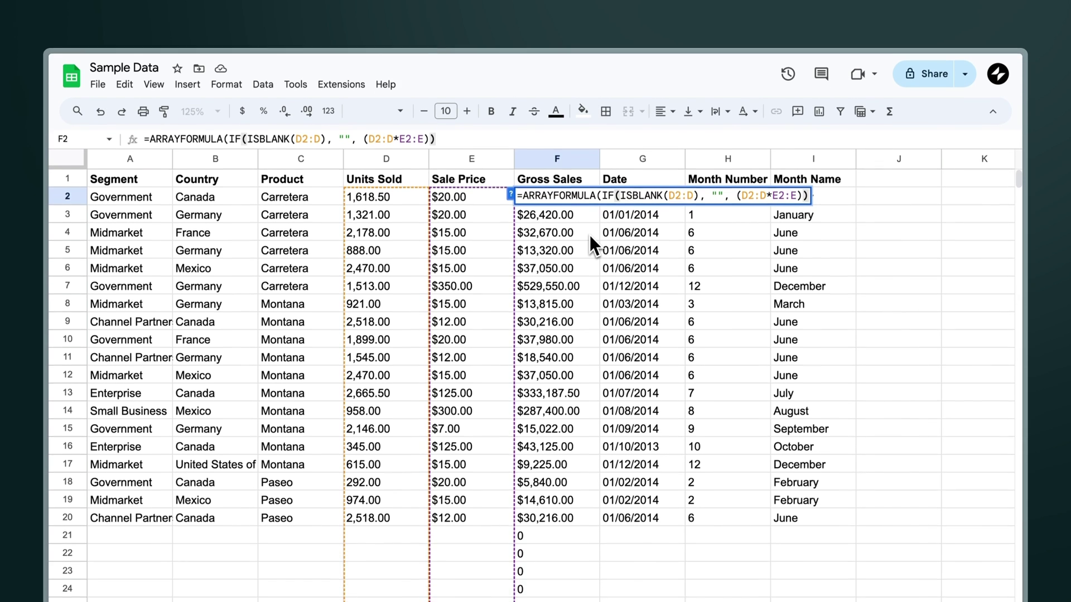
{"action": "key", "text": "Return"}
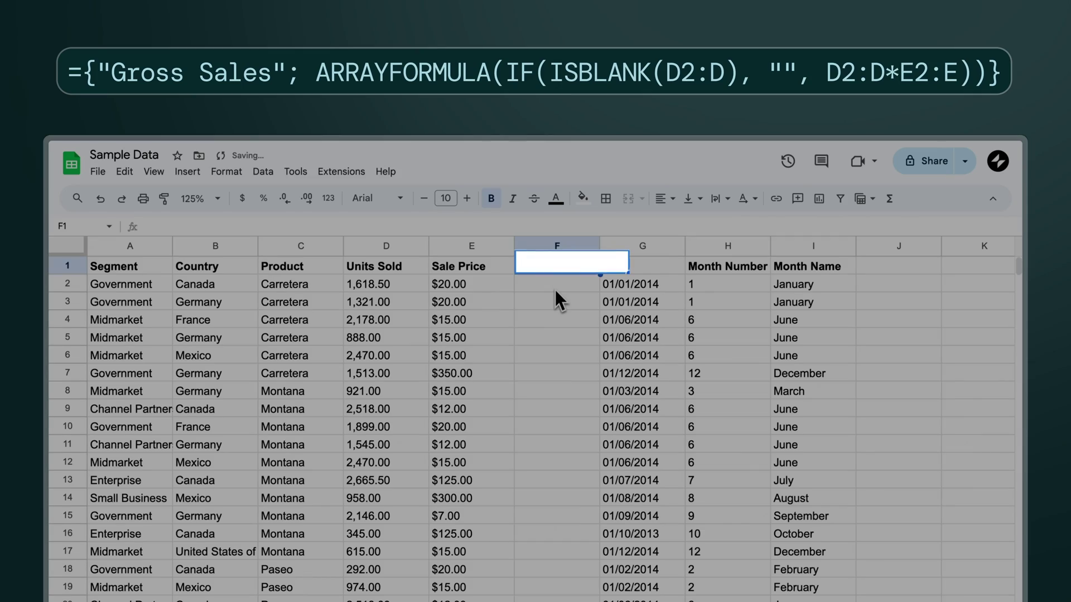
- Enter ={"Gross Sales"; ARRAYFORMULA(IF(ISBLANK(D2:D), "", D2:D*E2:E))} in F1 and verify it
{"action": "type", "text": "={\""}
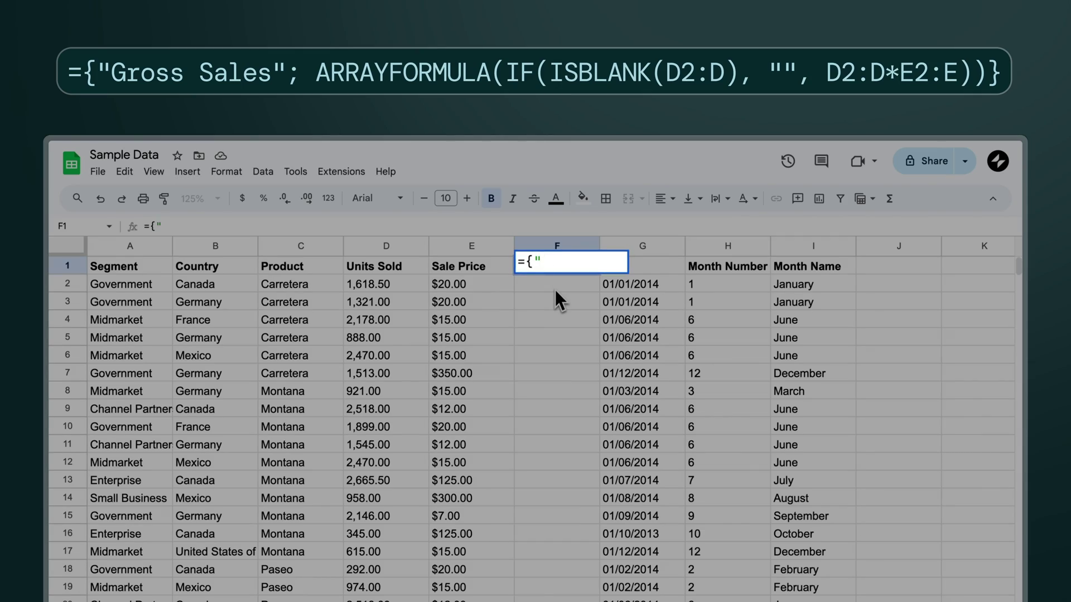
{"action": "type", "text": "Gross Sales\""}
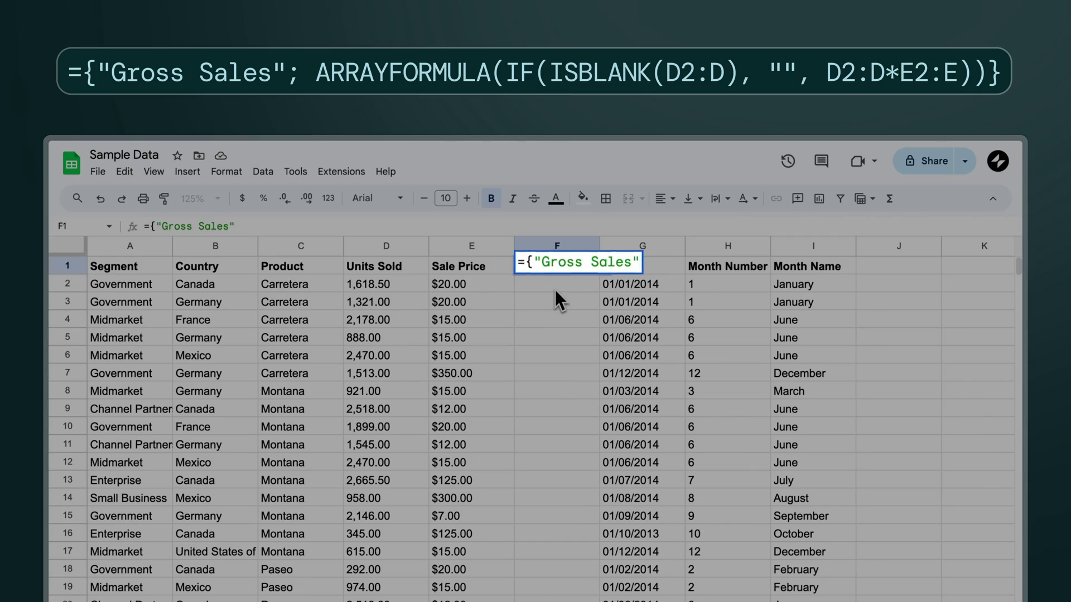
{"action": "type", "text": "; ARRAYFORMU"}
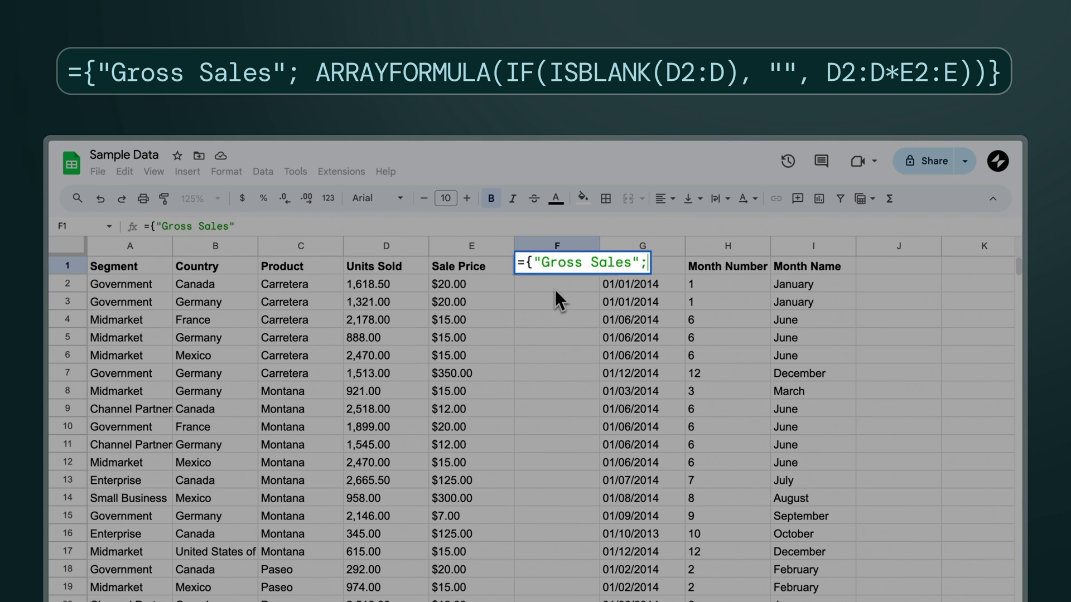
{"action": "type", "text": "LA(IF(ISBLANK(D2:D), \"\", D2:D*E2:E))}"}
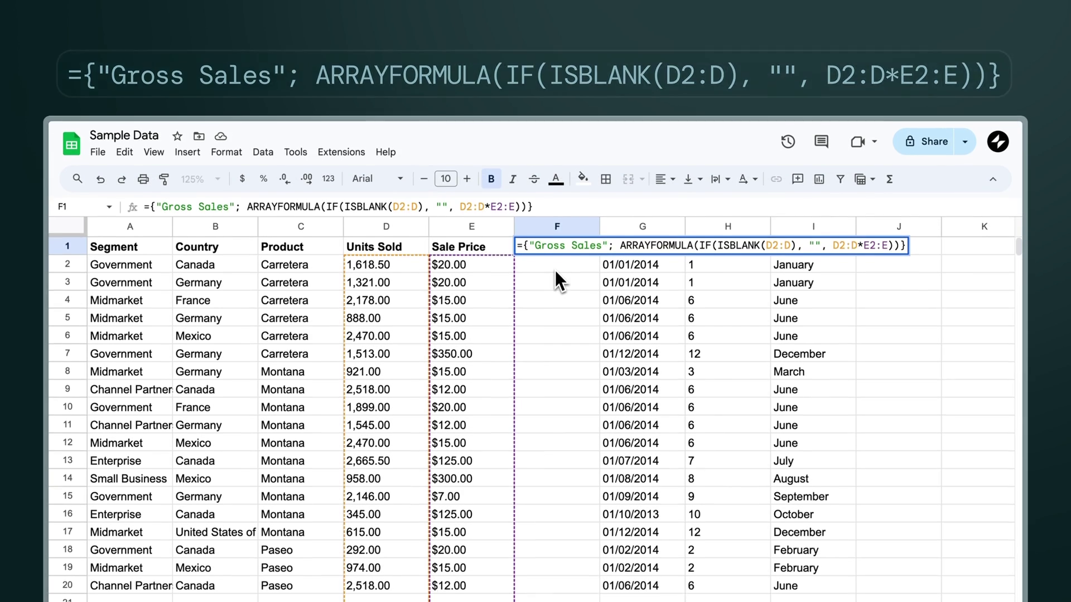
{"action": "key", "text": "Return"}
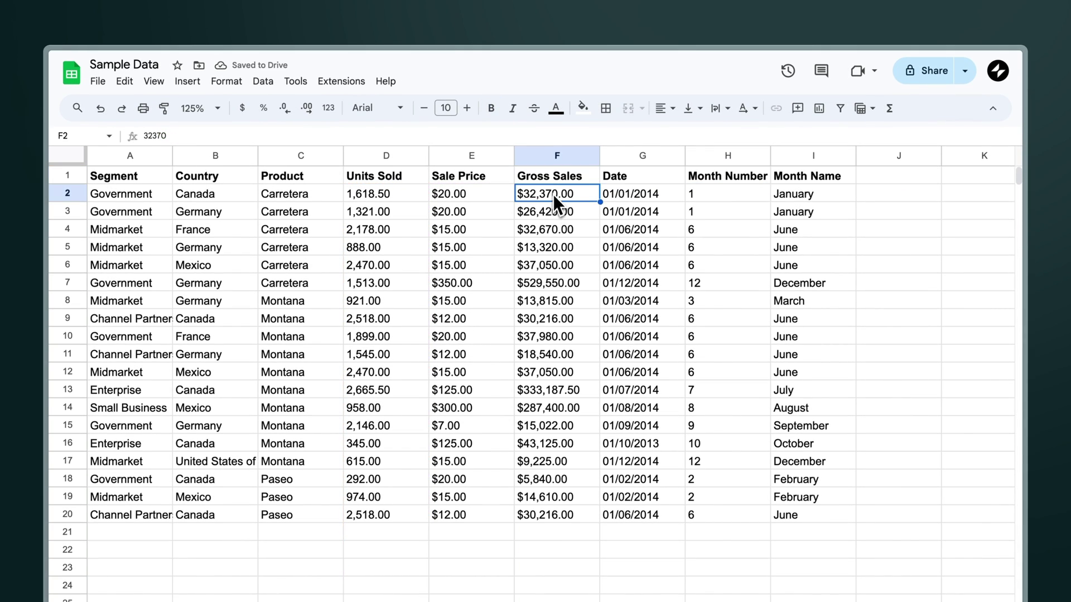
{"action": "left_click", "coordinate": [550, 182]}
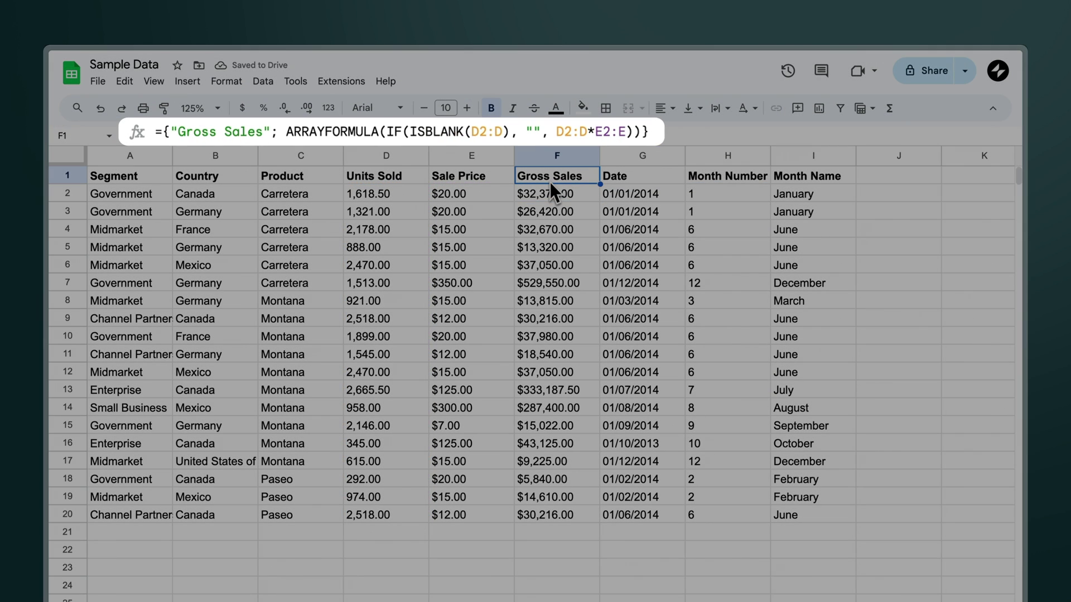